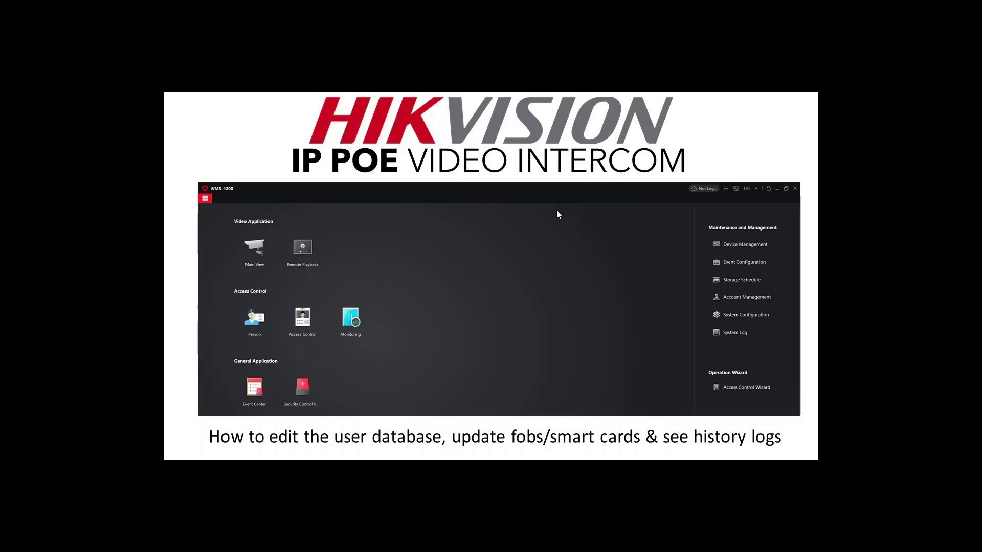
- Exit the full-screen view of the Hikvision intercom slide in Windows Photos
key("Escape")
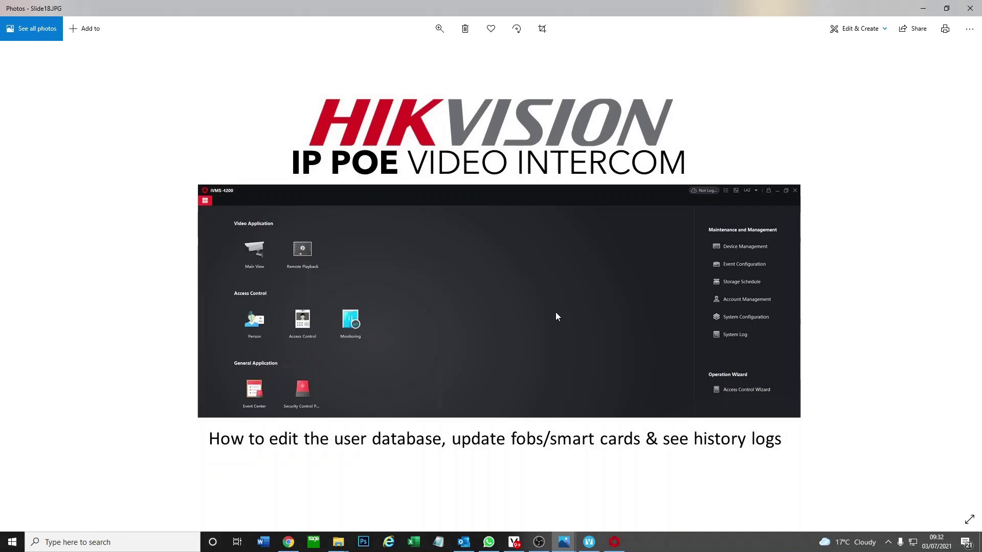
- Bring iVMS-4200 forward and show the Larrys Flats person list of John, Sandra and Suzy
left_click(613, 543)
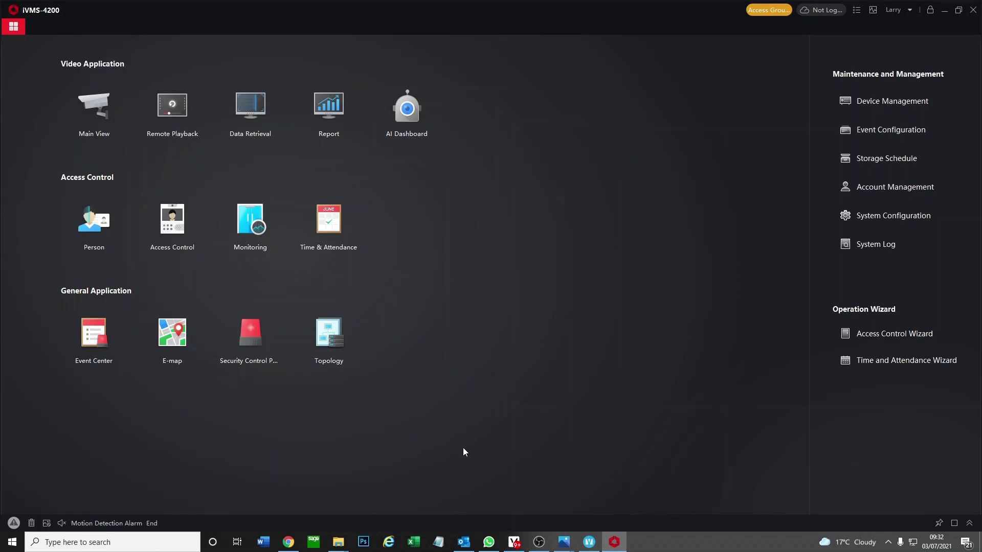
left_click(94, 224)
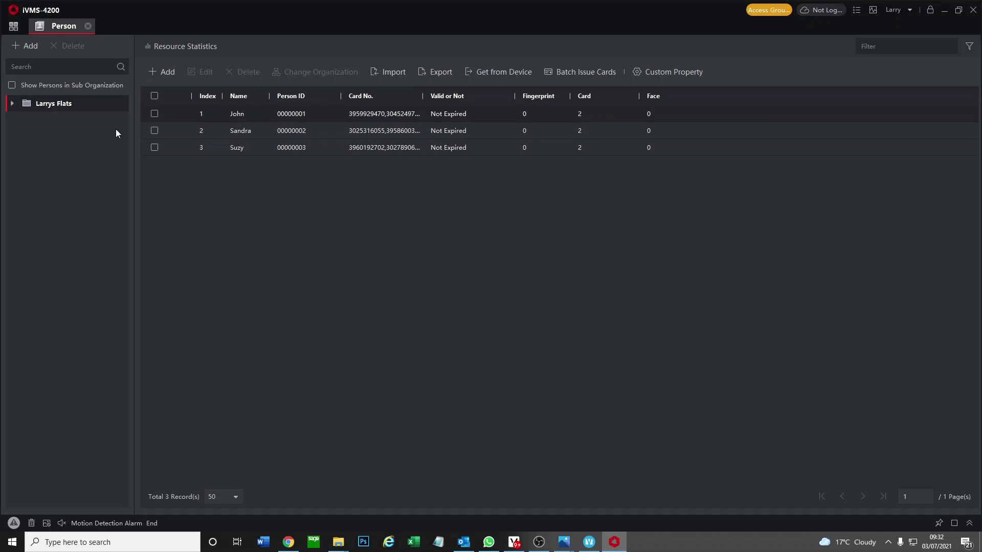
- Open John's Edit Person form and expand its Access Control, Resident and Additional Information sections
left_click(153, 114)
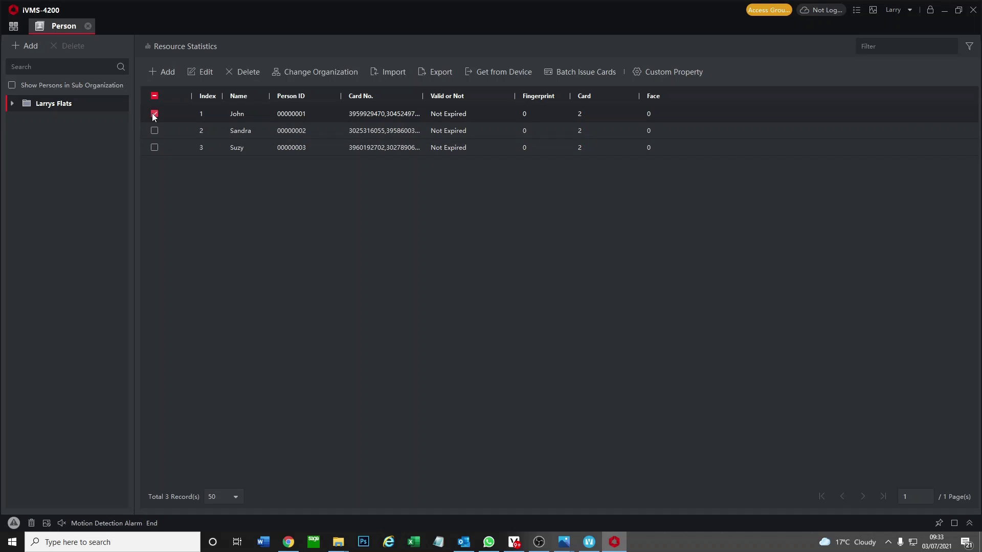
left_click(205, 72)
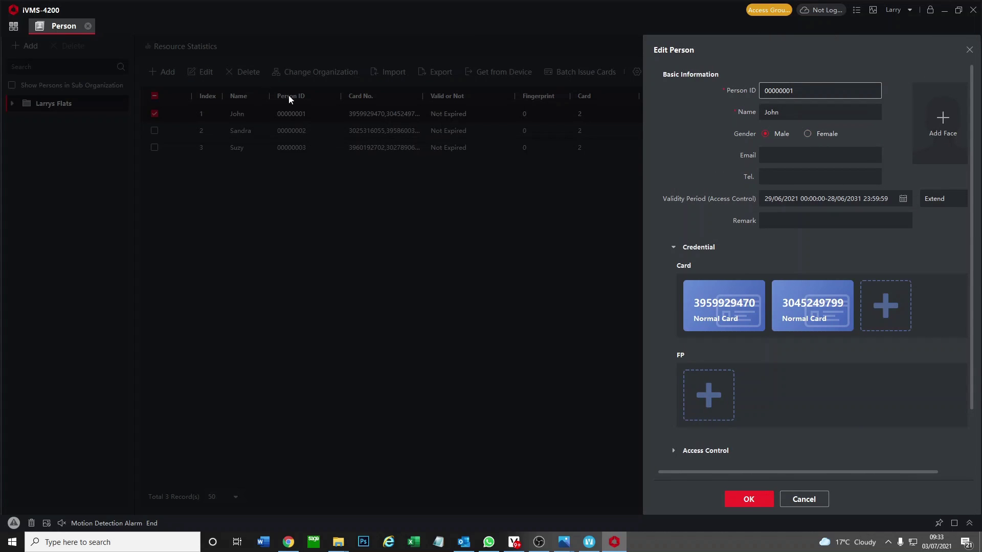
left_click(797, 176)
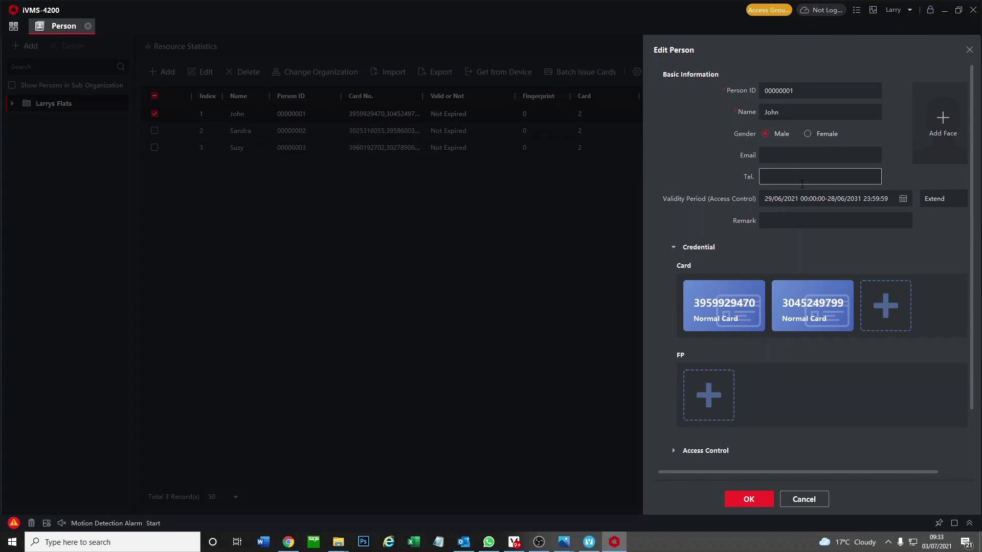
scroll(801, 185, "down", 2)
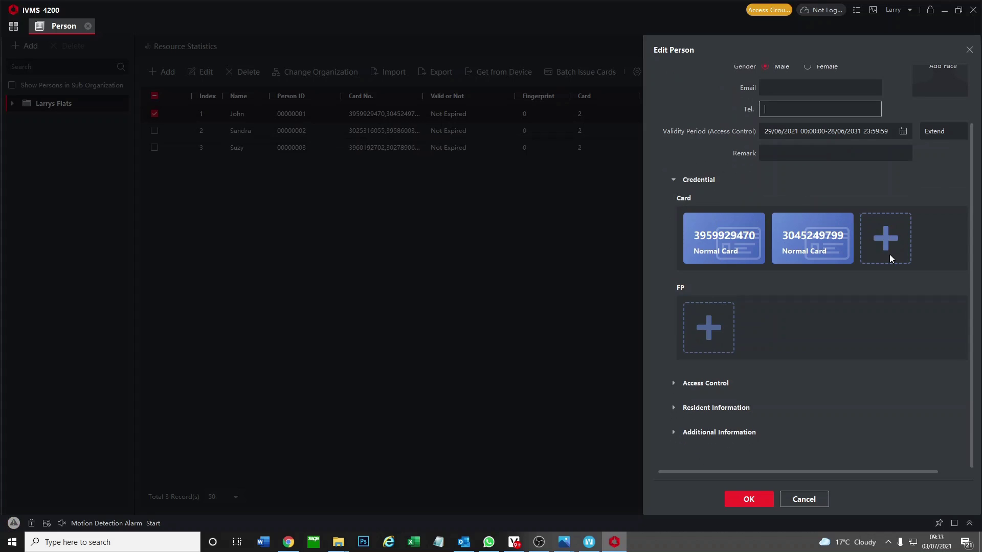
left_click(674, 382)
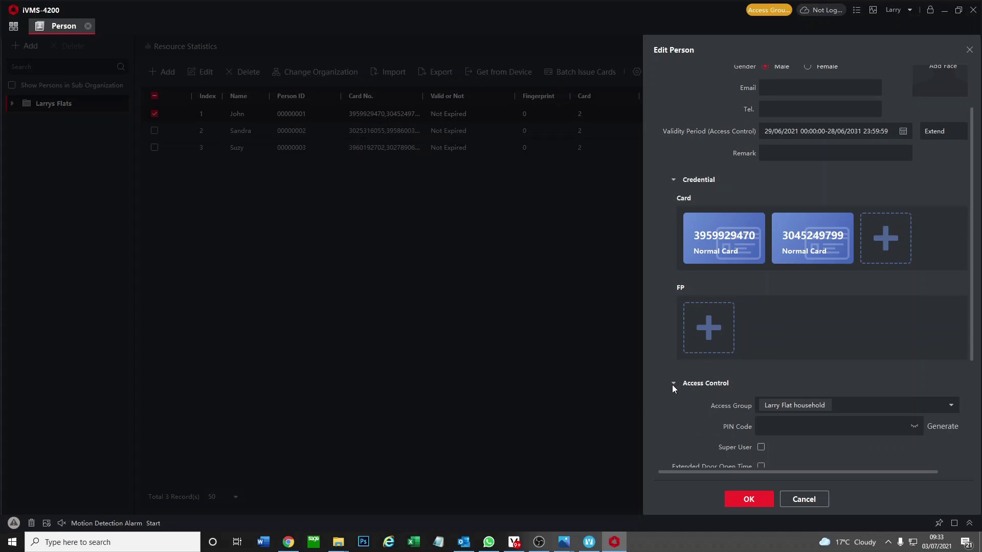
scroll(703, 362, "down", 3)
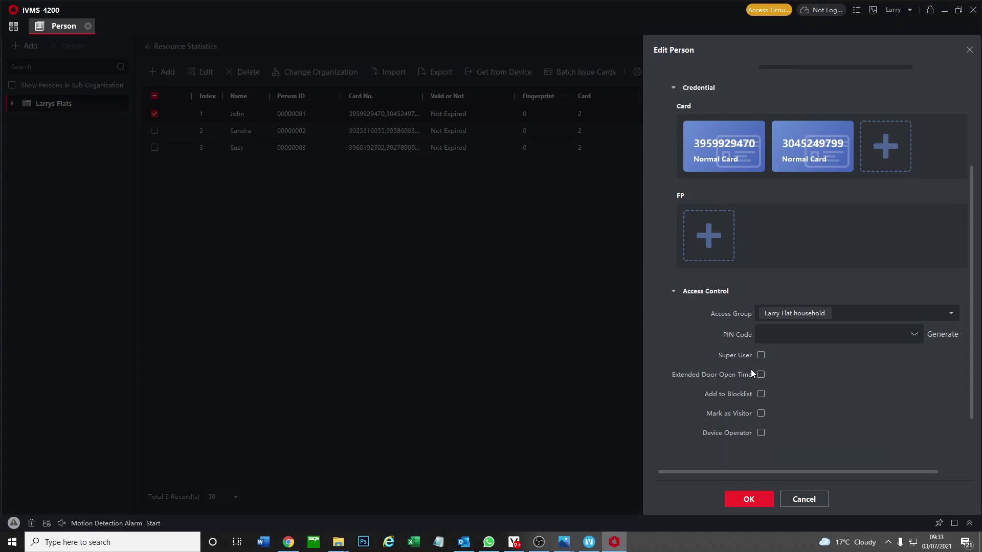
scroll(713, 402, "down", 2)
left_click(670, 436)
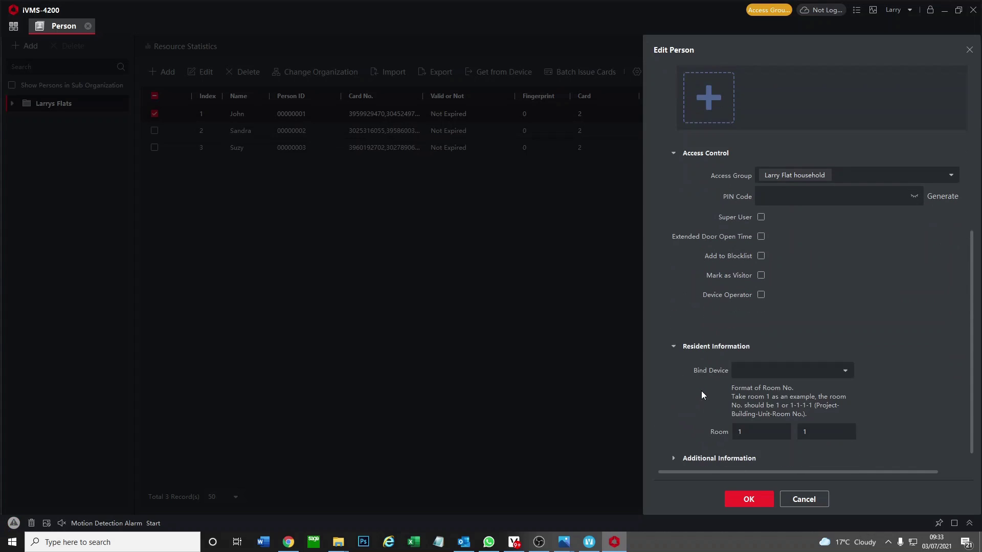
scroll(702, 390, "down", 2)
left_click(674, 431)
scroll(702, 399, "down", 1)
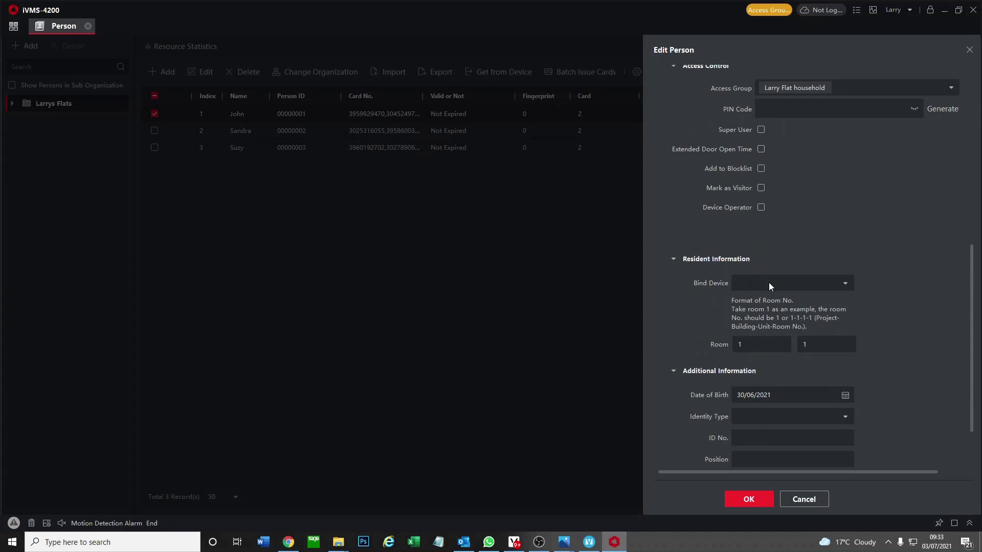
scroll(843, 361, "down", 1)
left_click(790, 426)
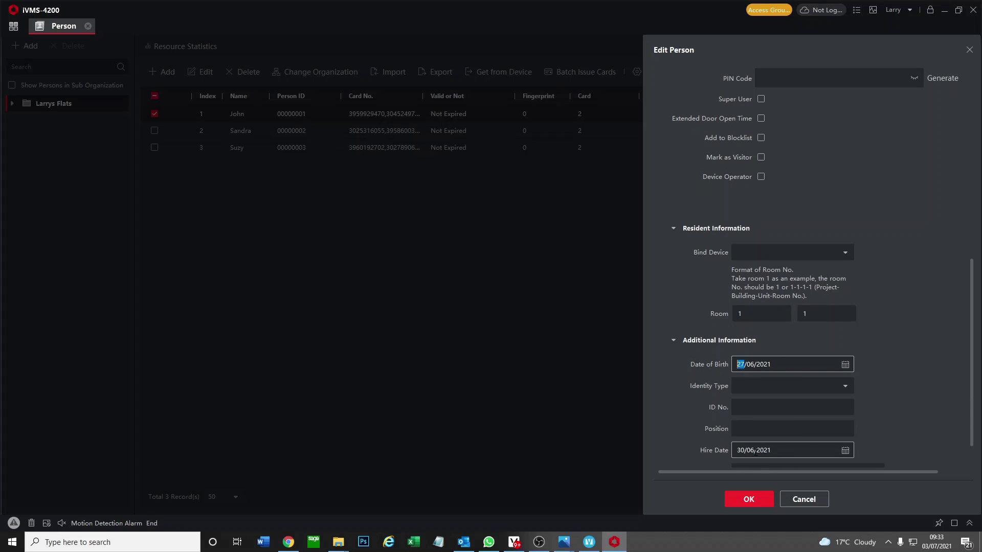
scroll(790, 426, "up", 1)
scroll(798, 353, "up", 3)
scroll(799, 352, "up", 3)
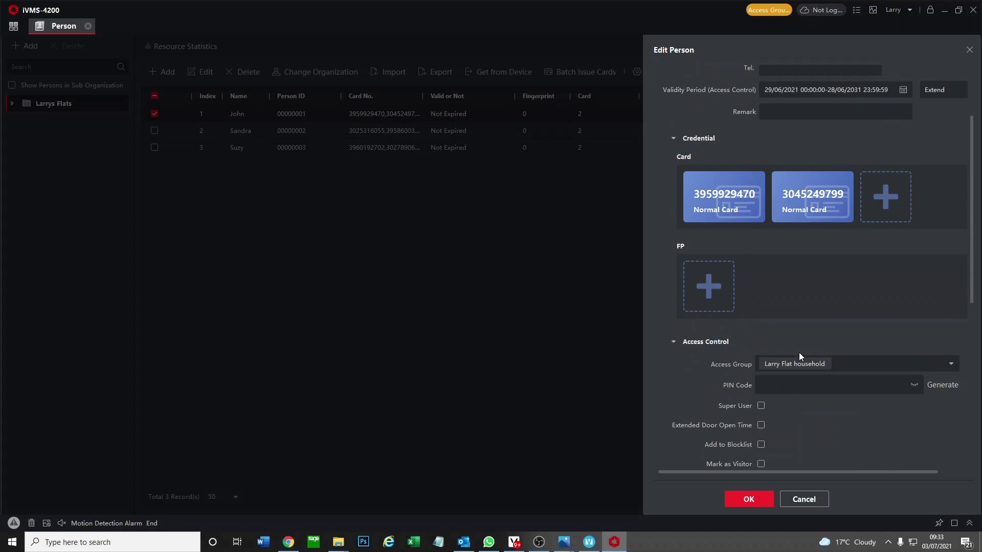
scroll(792, 361, "up", 2)
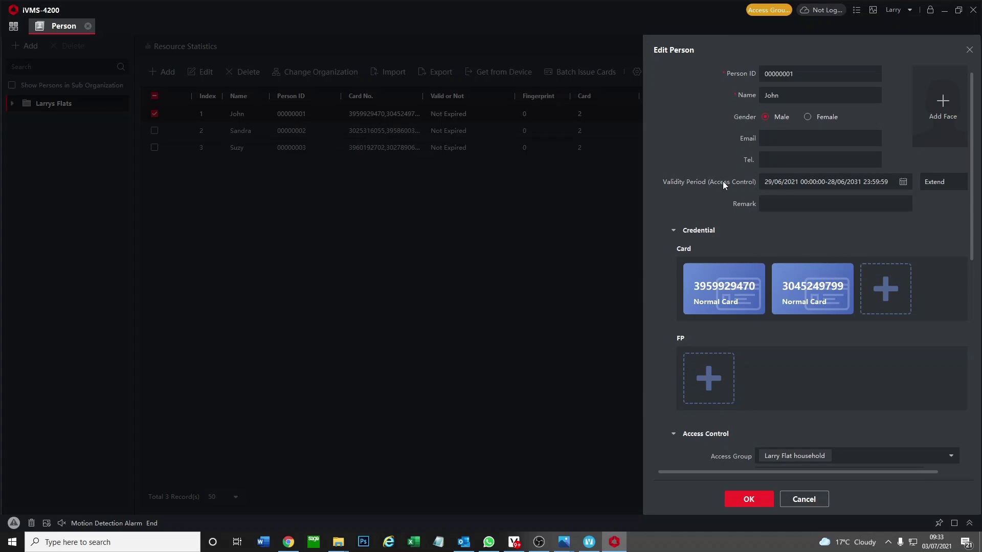
left_click(885, 288)
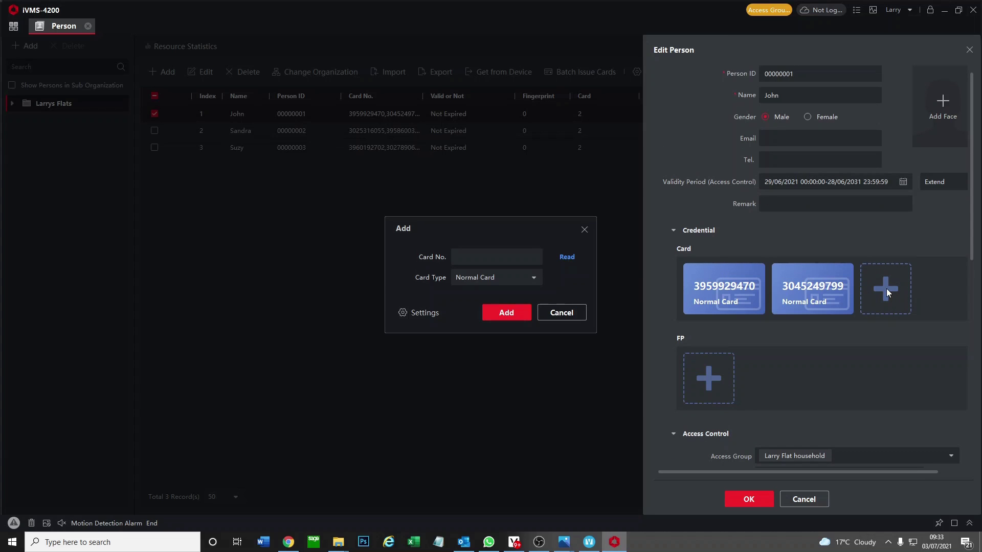
left_click(424, 312)
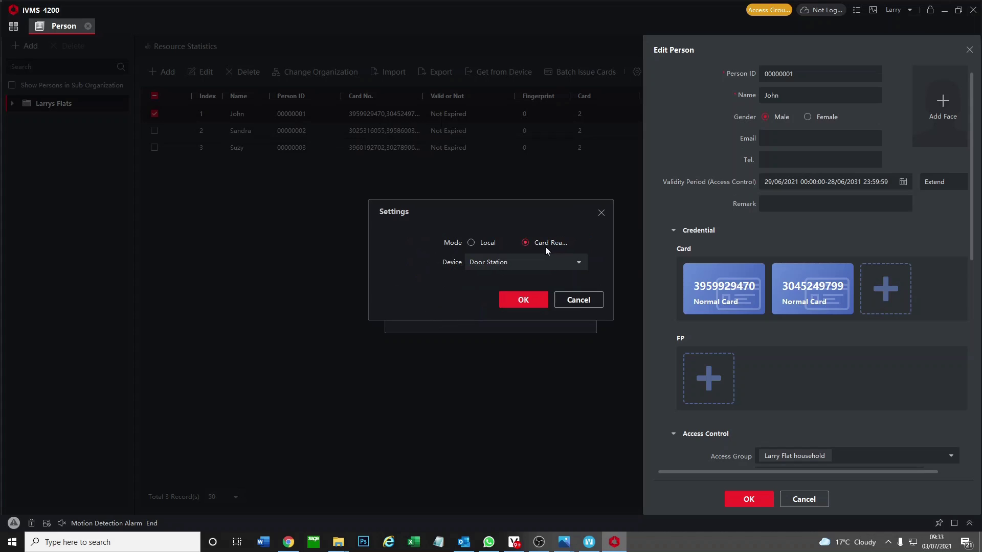
left_click(508, 300)
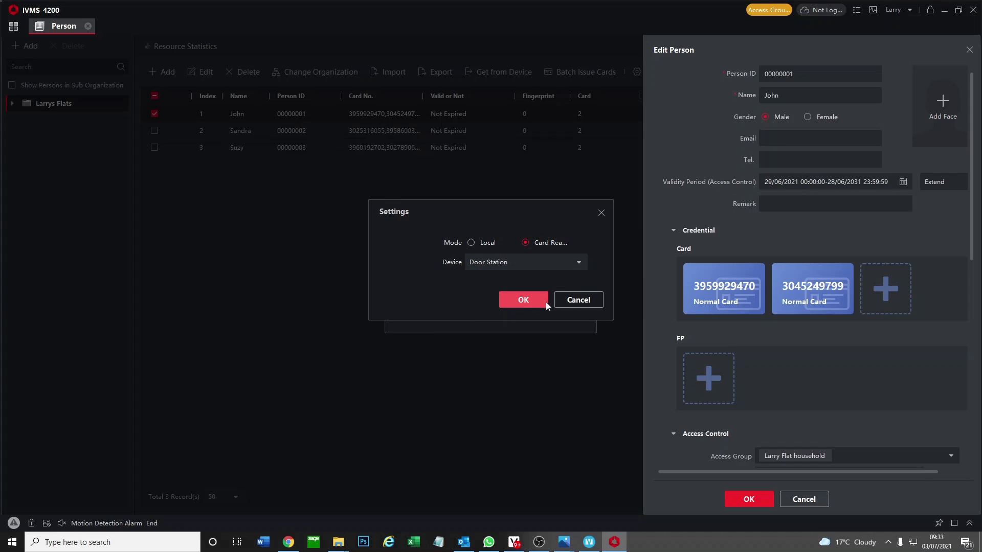
left_click(567, 258)
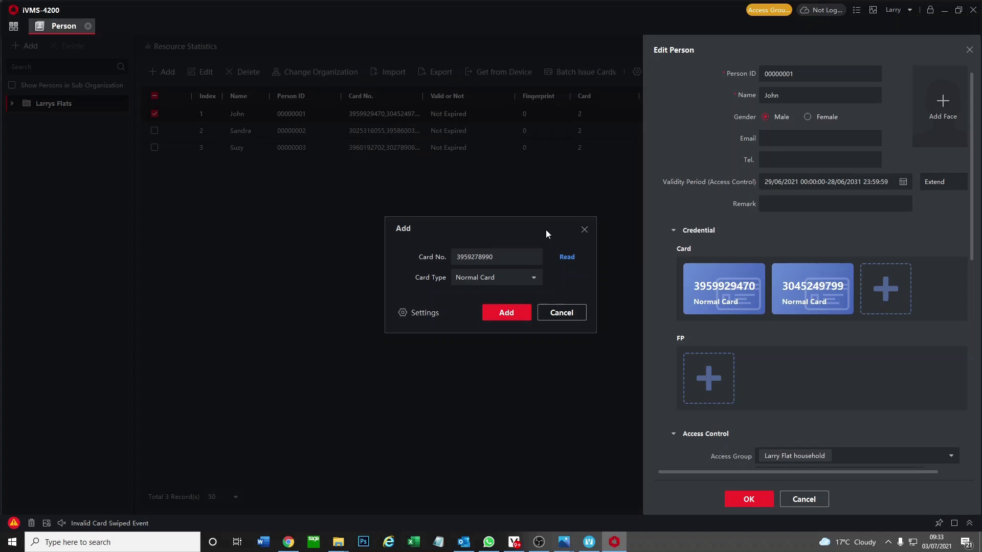
left_click(506, 312)
scroll(738, 239, "up", 1)
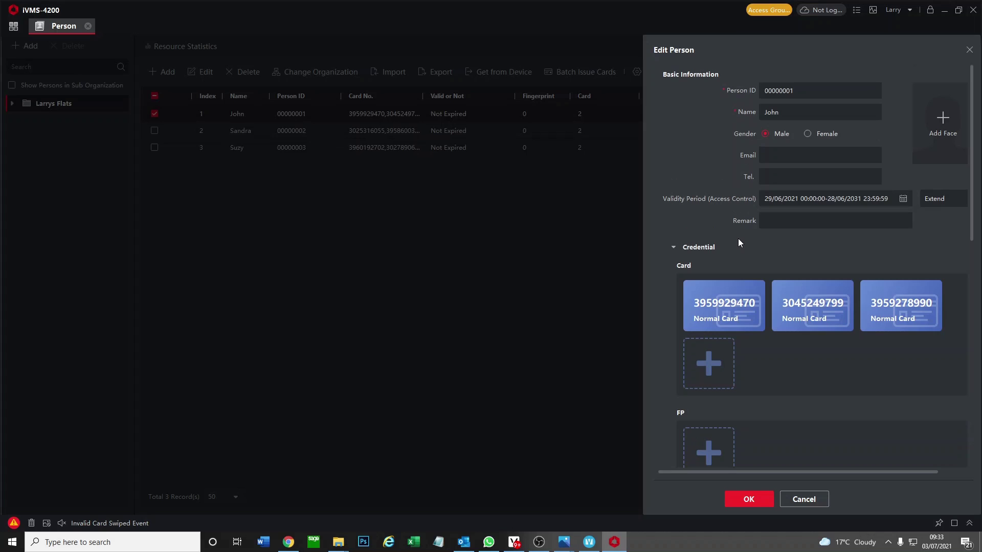
left_click(755, 503)
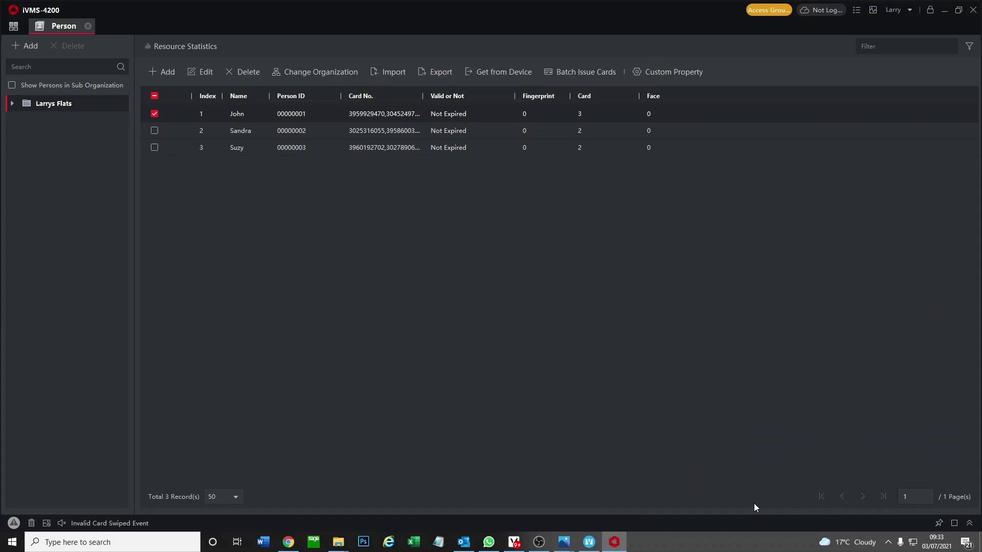
- Start a new person and browse its access group list without choosing one
left_click(155, 113)
left_click(162, 72)
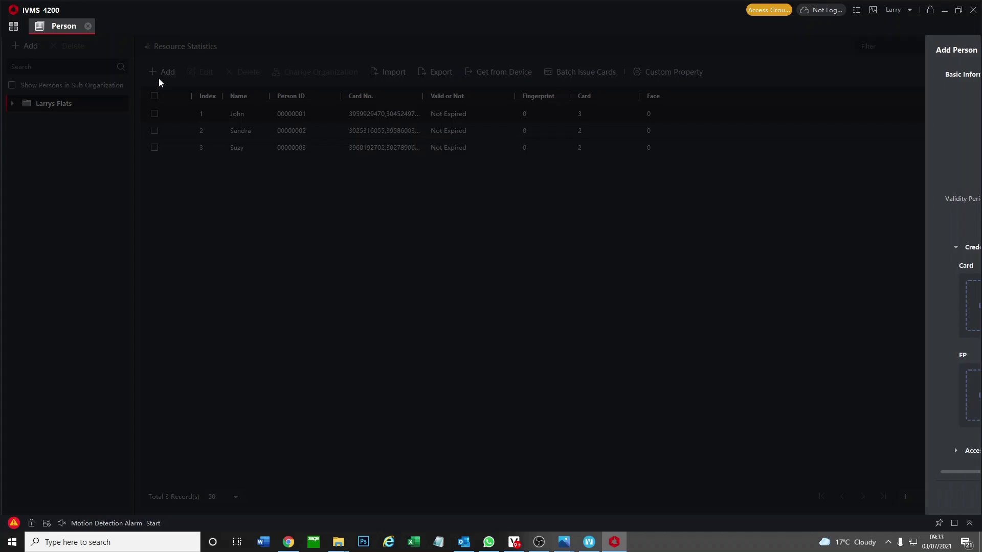
scroll(841, 289, "down", 1)
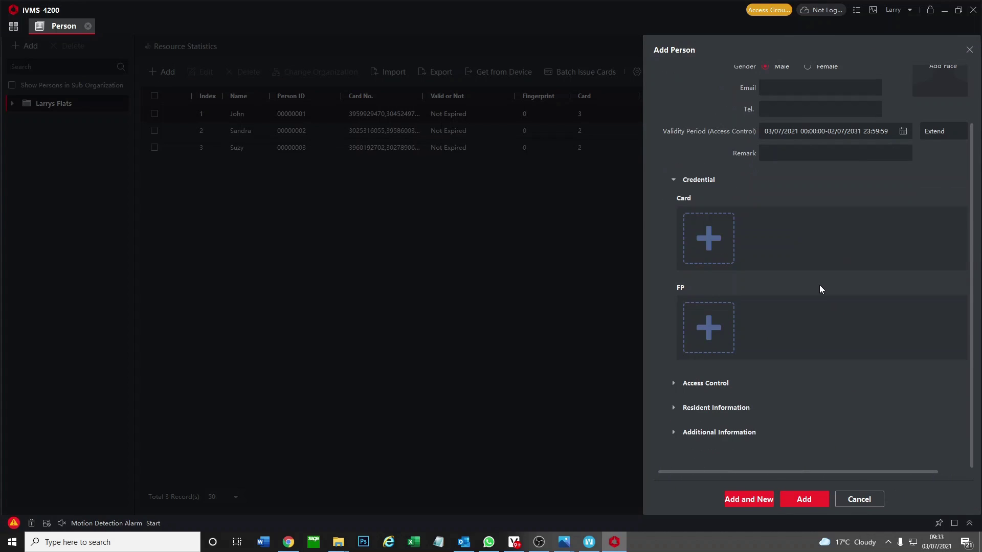
left_click(673, 382)
scroll(690, 378, "down", 1)
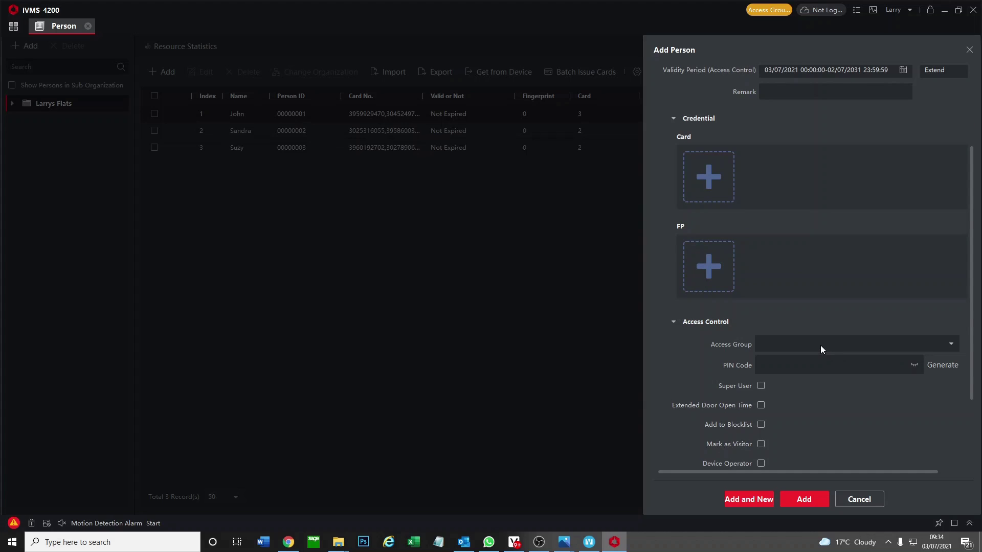
left_click(949, 344)
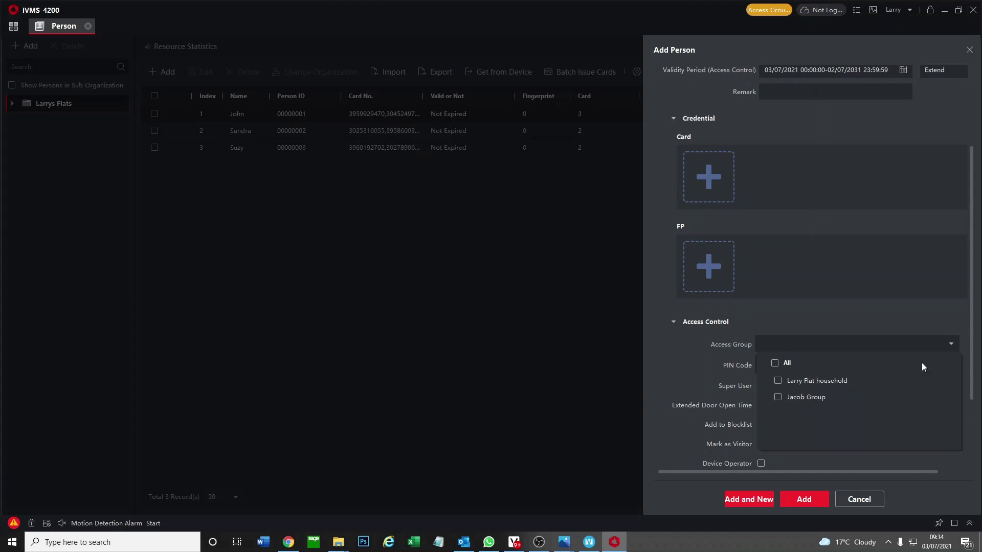
left_click(701, 353)
scroll(688, 378, "down", 1)
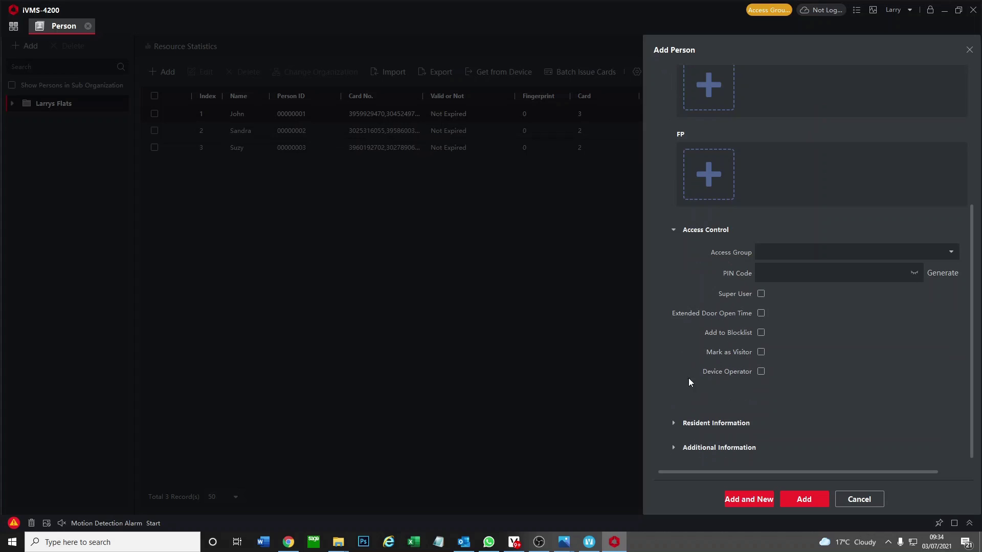
- Review the new person's indoor station list and additional information, then cancel
left_click(673, 423)
scroll(755, 413, "down", 1)
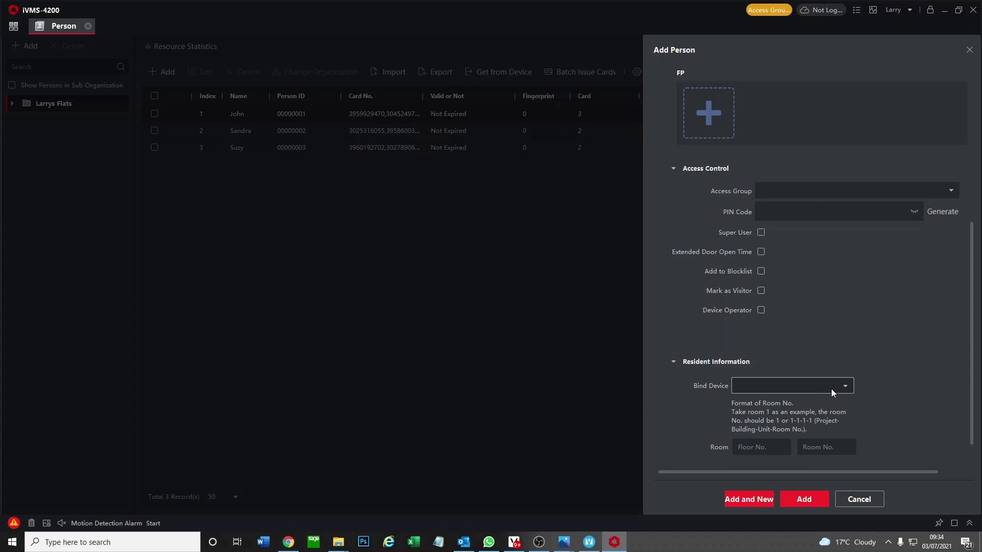
left_click(846, 388)
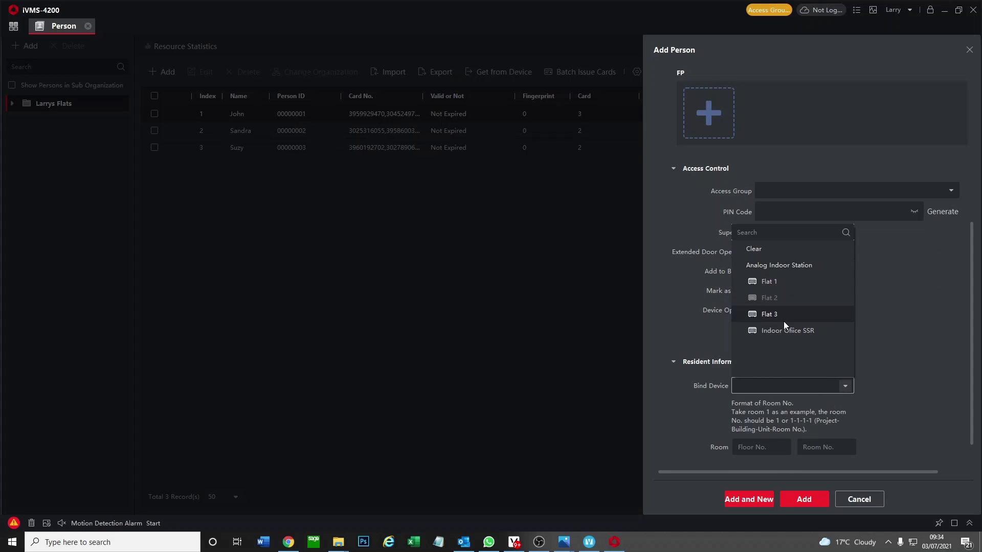
left_click(677, 397)
scroll(678, 397, "down", 1)
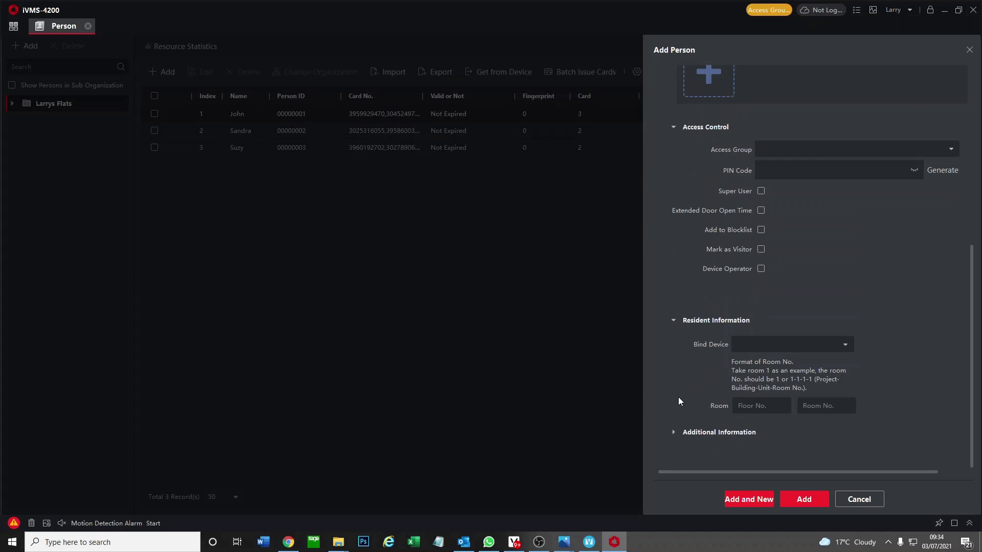
left_click(682, 438)
scroll(697, 411, "down", 3)
scroll(731, 414, "up", 1)
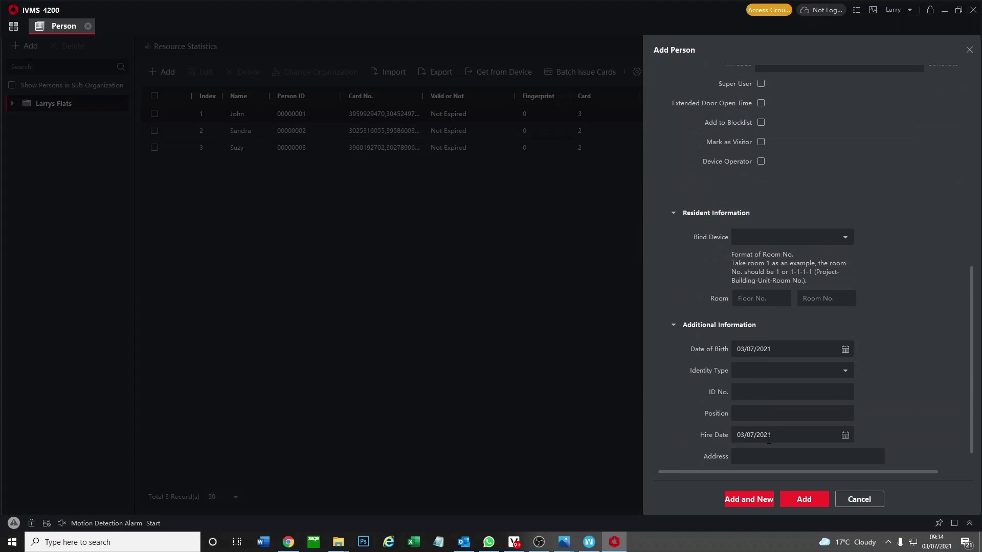
left_click(858, 498)
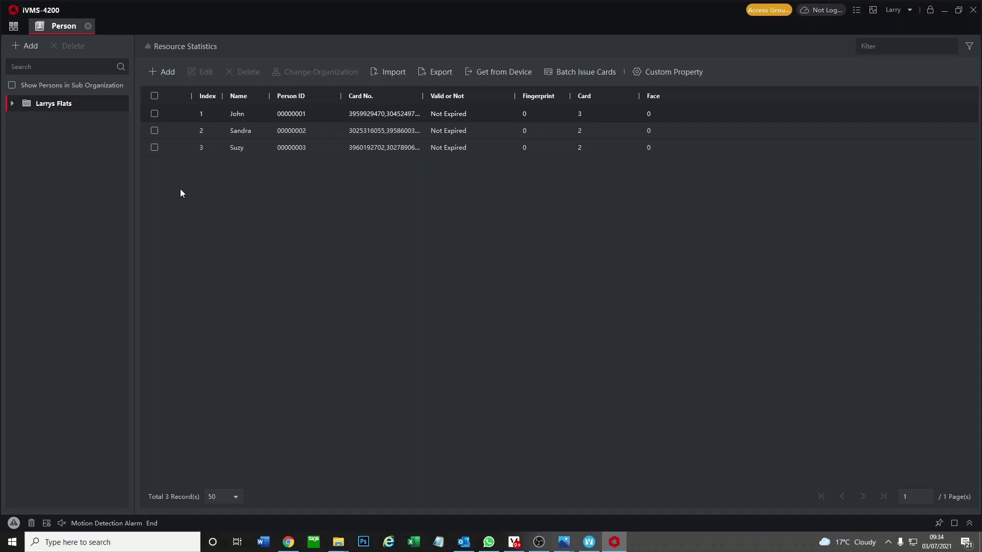
left_click(14, 26)
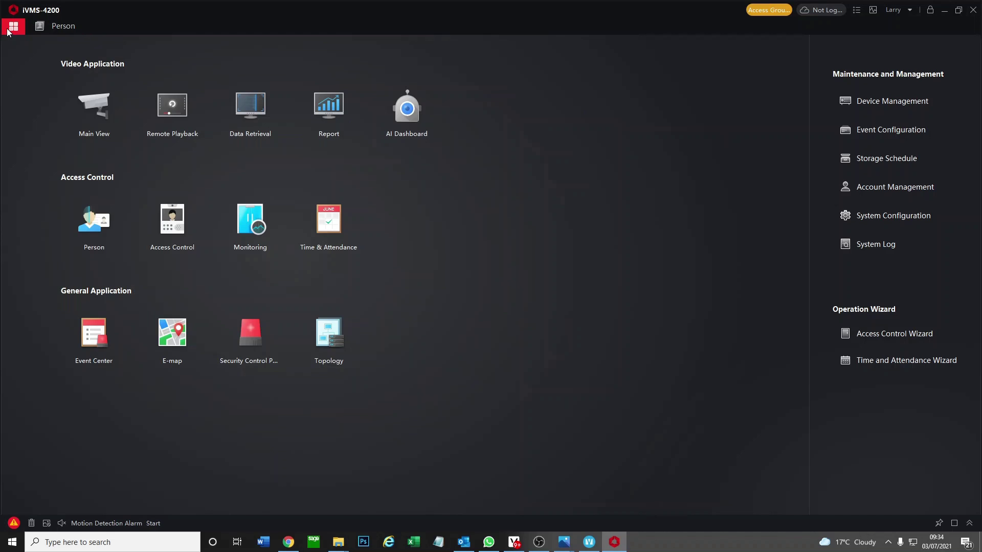
left_click(93, 337)
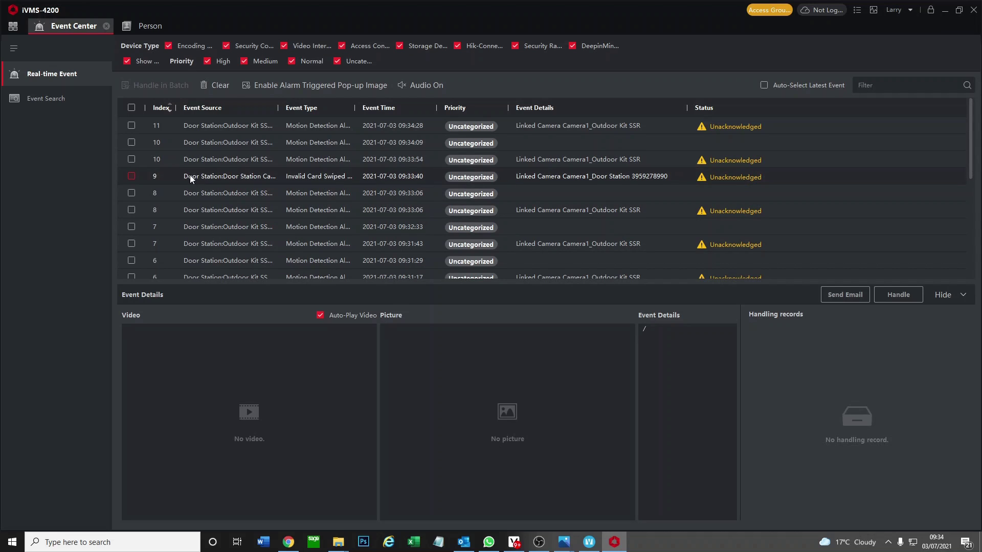
left_click(60, 104)
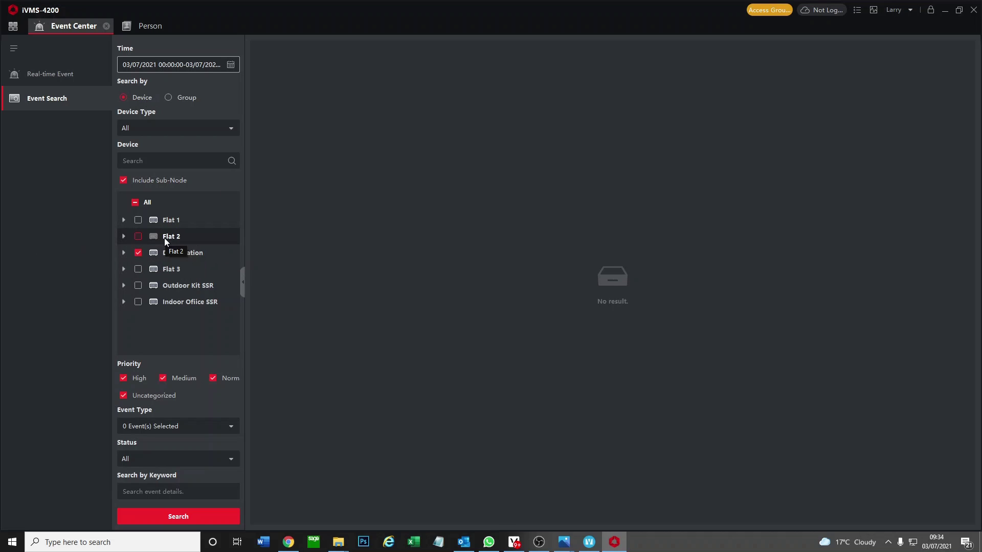
left_click(229, 64)
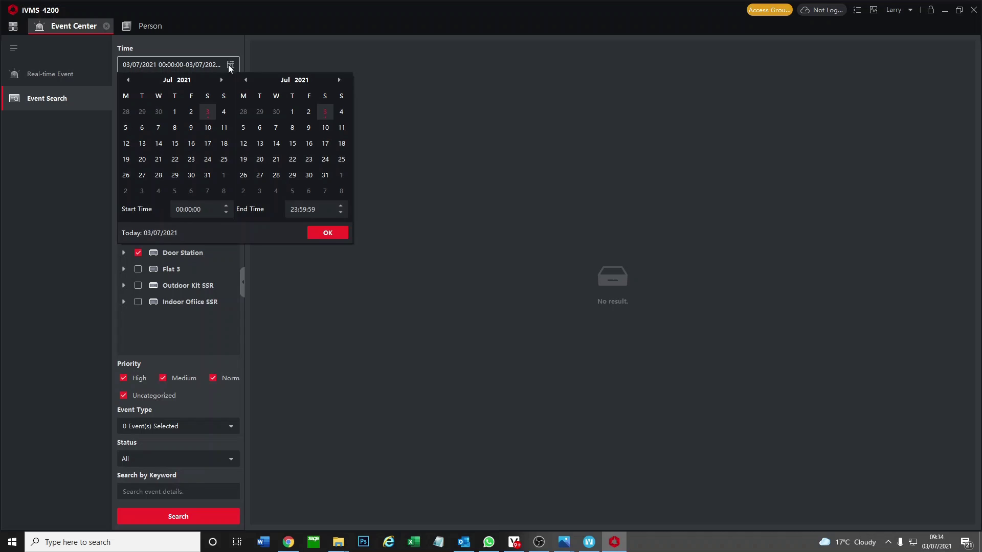
left_click(327, 232)
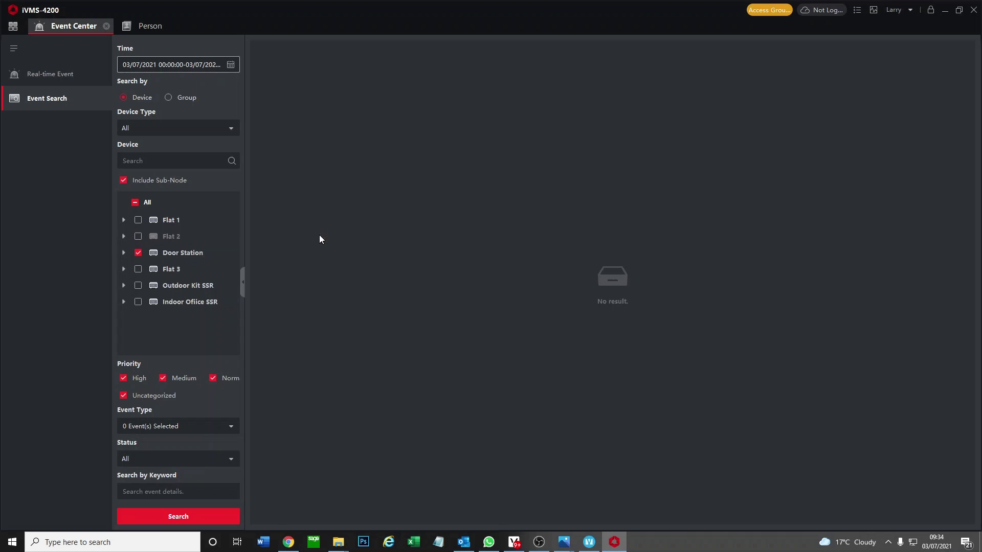
left_click(163, 519)
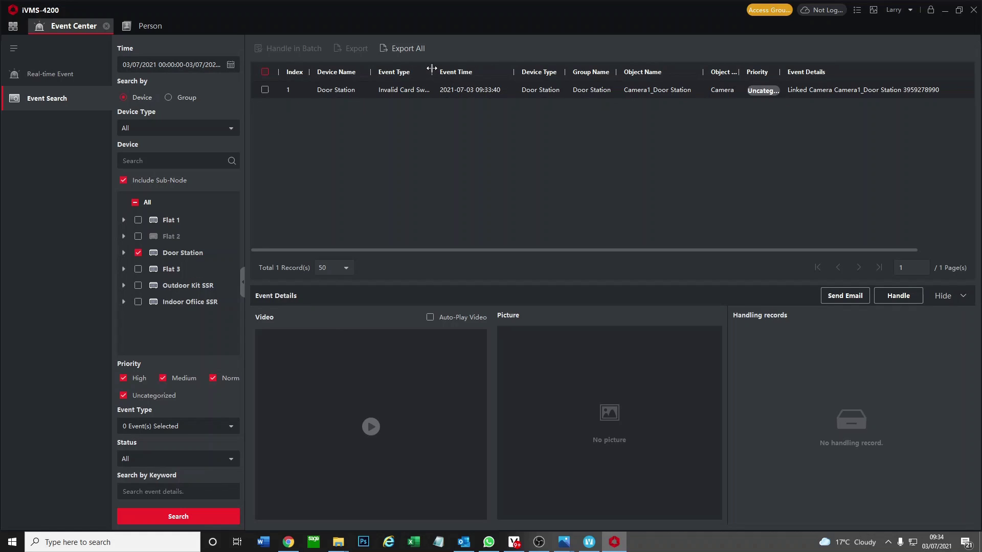
- Widen the Event Type column to reveal the full 'Invalid Card Swiped Event' name
left_click_drag(432, 71, 457, 71)
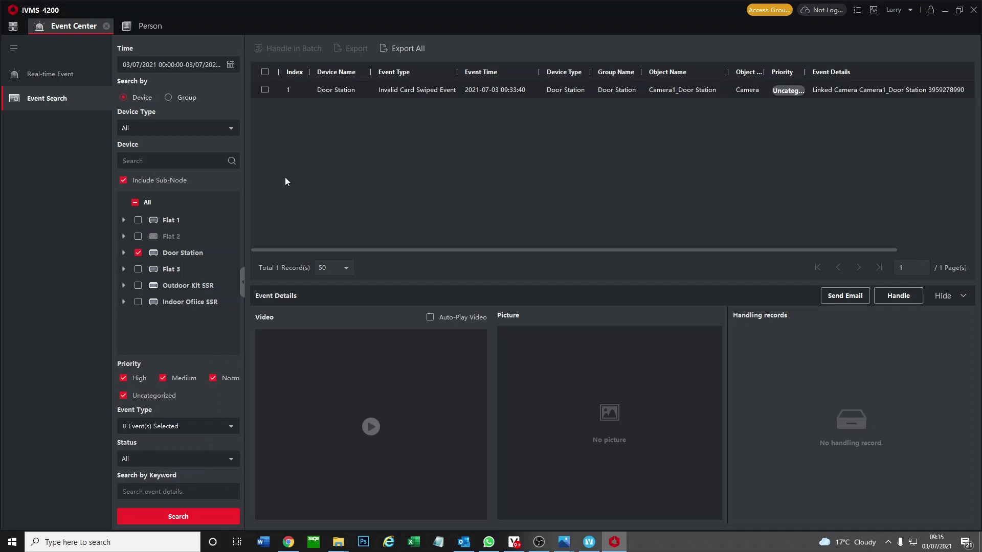
- Rerun the search, widen Event Type, and preview the unlocking and card-swipe snapshots
left_click(185, 517)
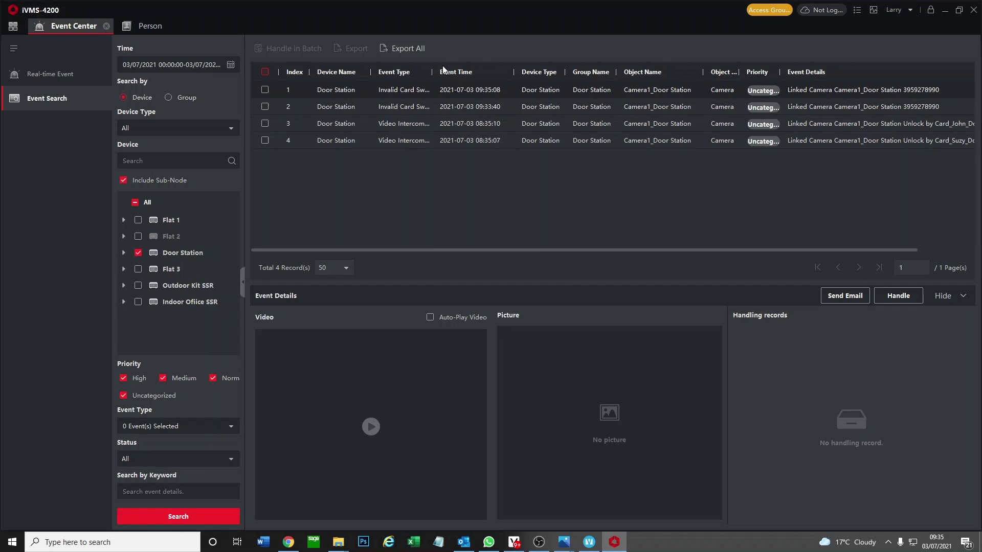
left_click_drag(431, 71, 475, 71)
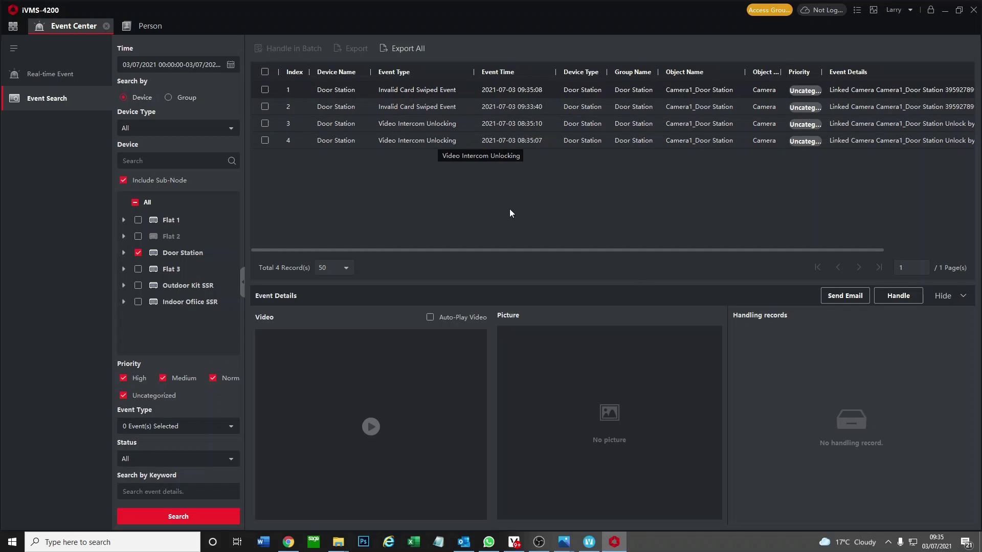
left_click(265, 124)
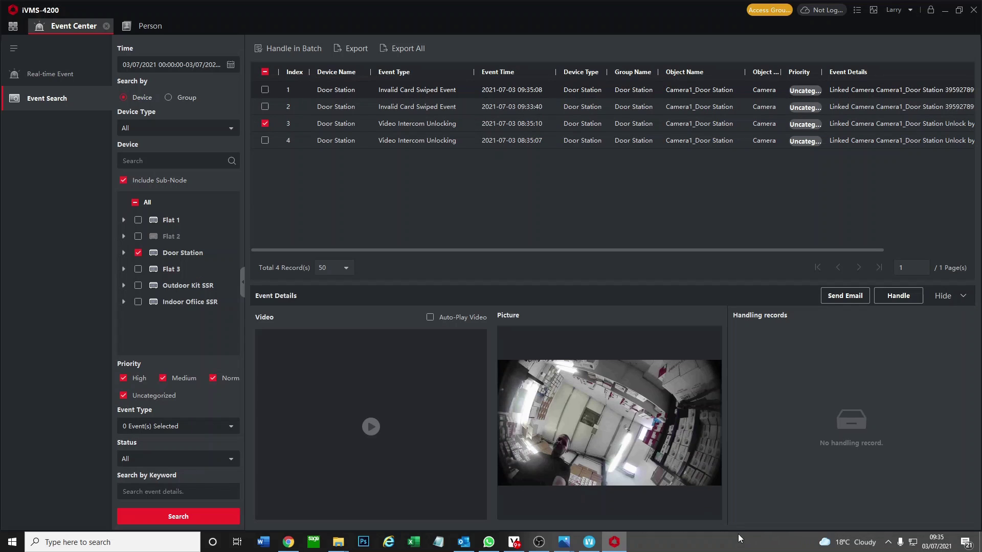
left_click(264, 140)
left_click(265, 141)
left_click(265, 124)
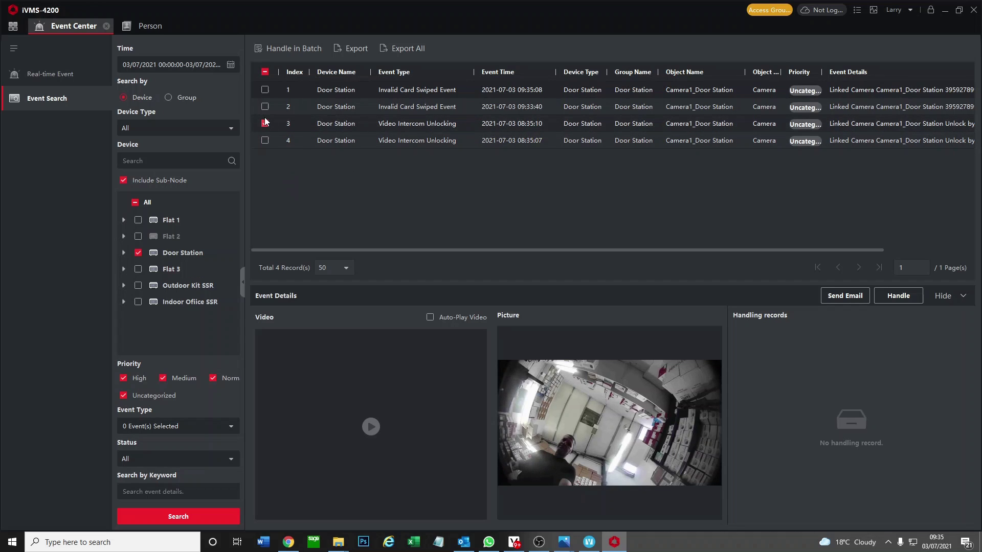
left_click(265, 107)
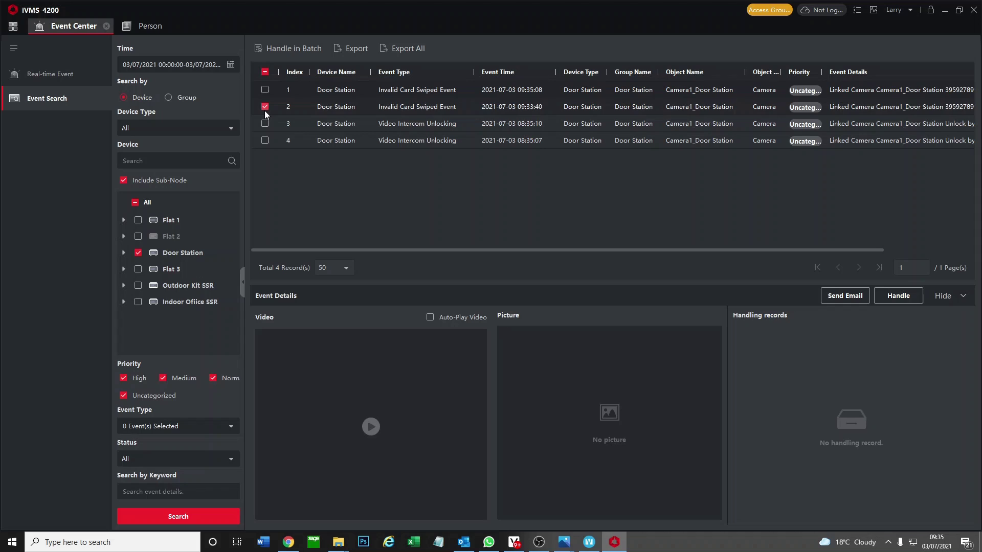
left_click(264, 107)
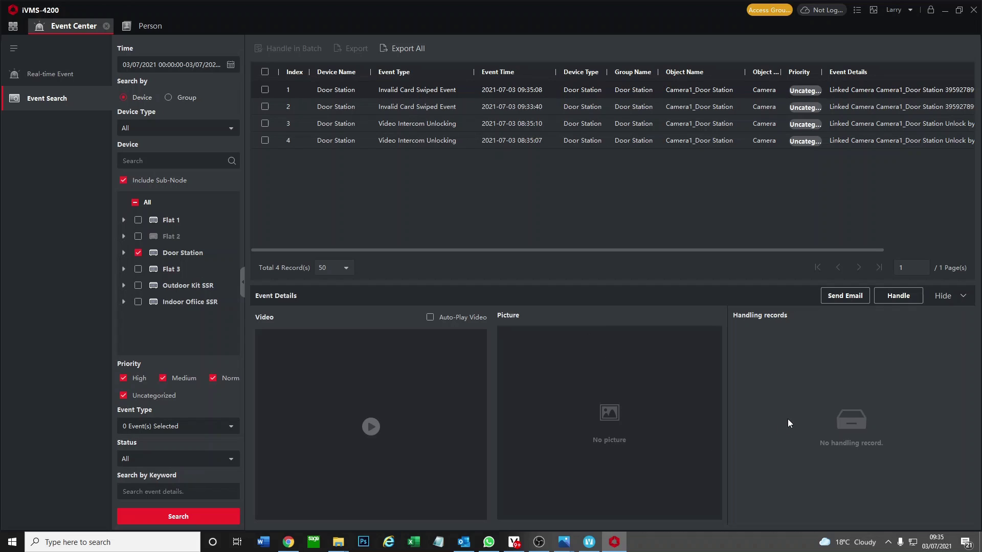
- Search today's system log for its 10 records, then go back to the home menu
left_click(13, 26)
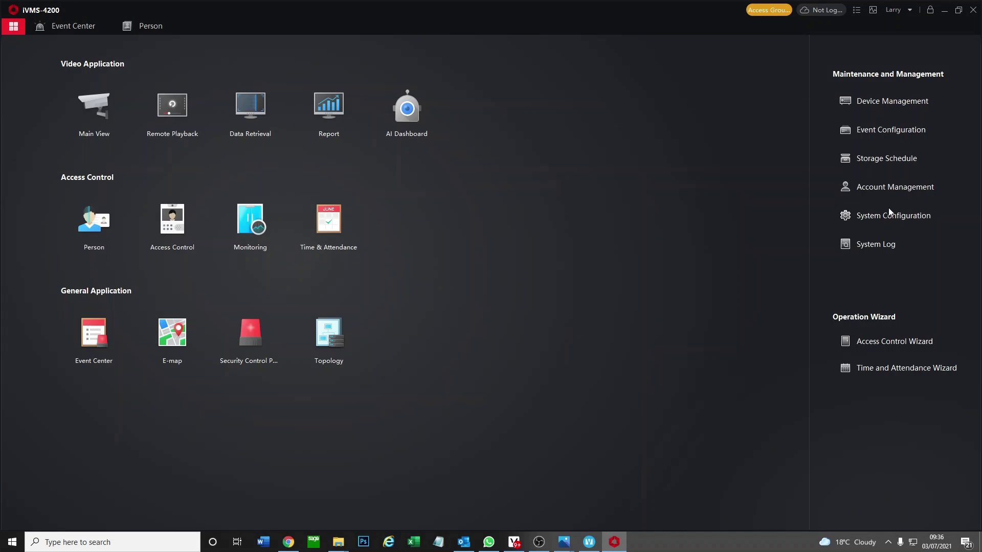
left_click(875, 244)
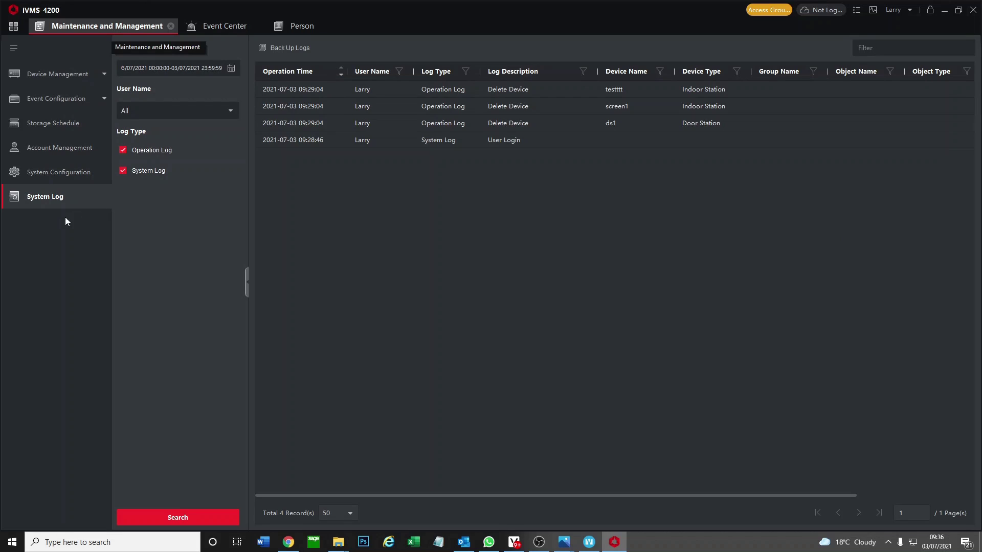
left_click(230, 69)
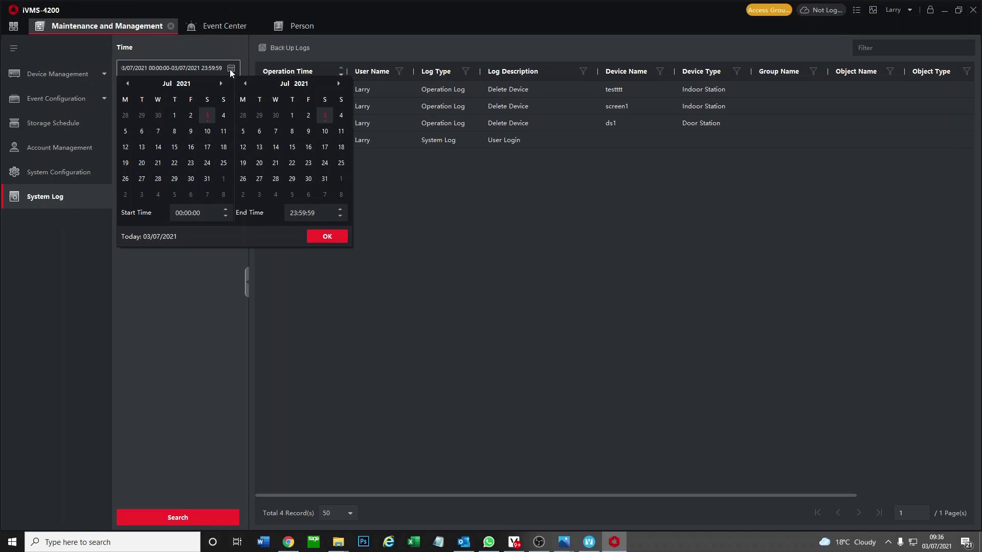
left_click(327, 236)
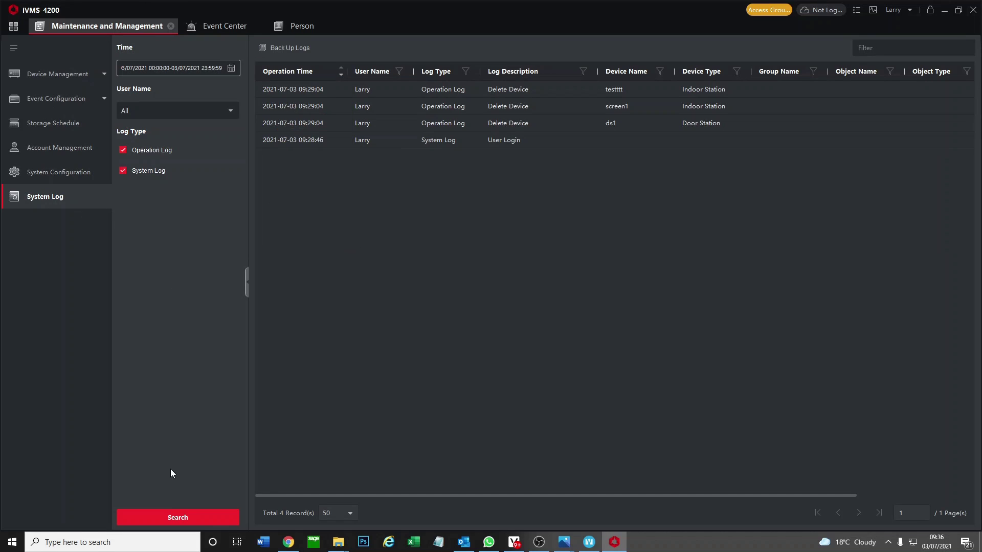
left_click(177, 518)
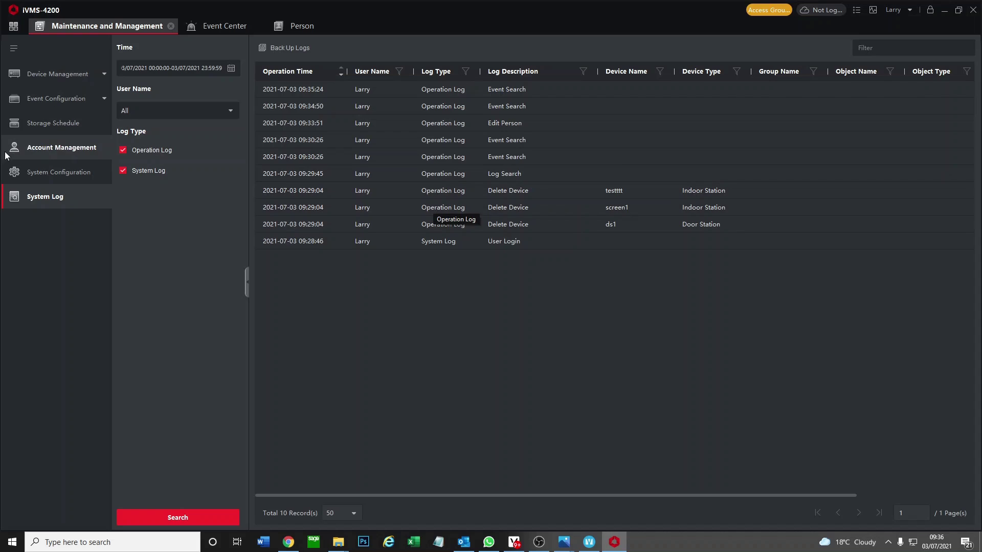
left_click(12, 26)
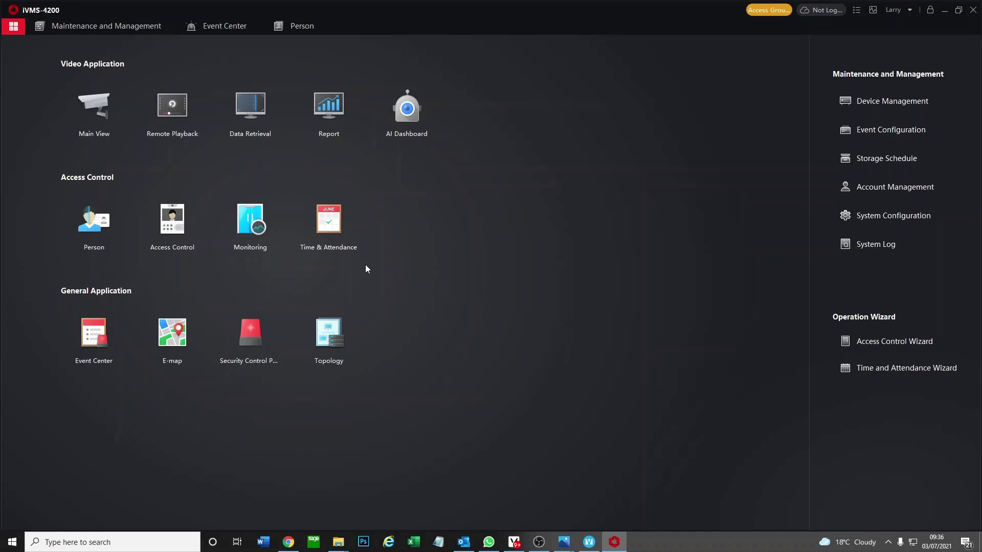
- Select John, Sandra and Suzy and export their person information with every column
left_click(77, 226)
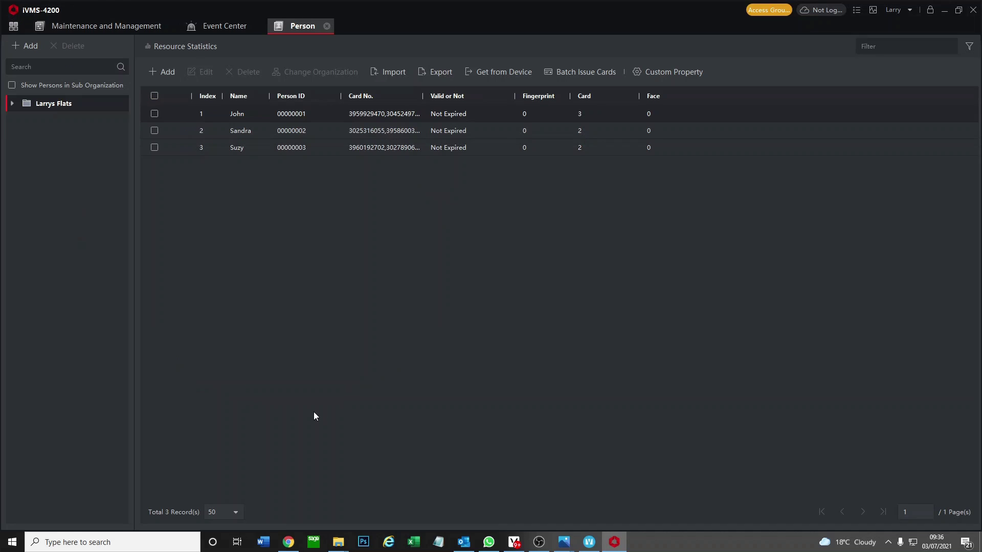
left_click(154, 96)
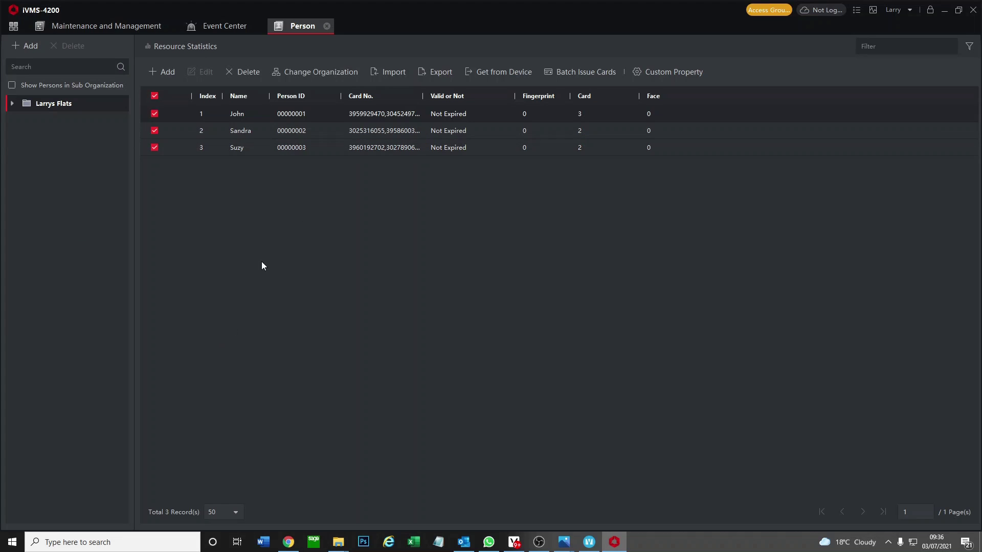
left_click(440, 73)
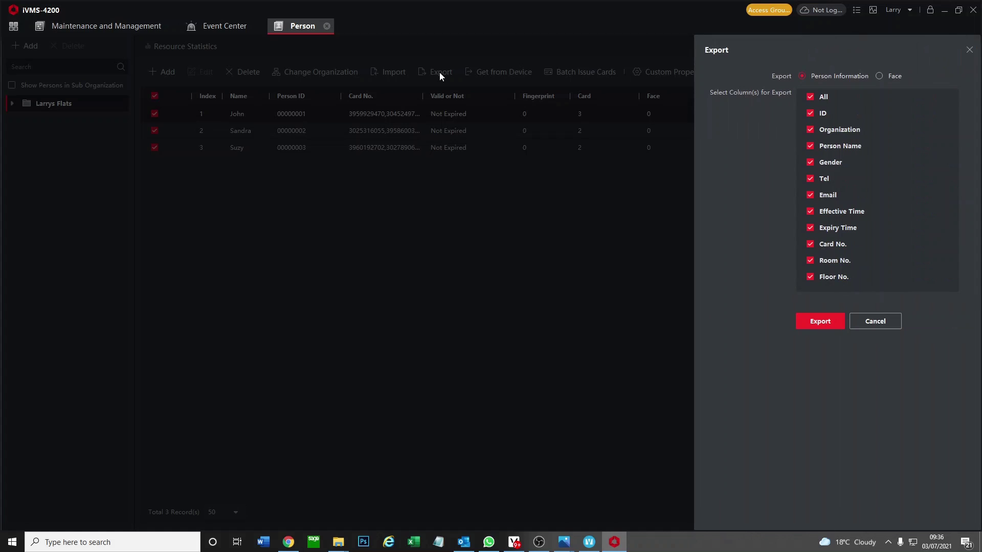
left_click(821, 324)
left_click(476, 258)
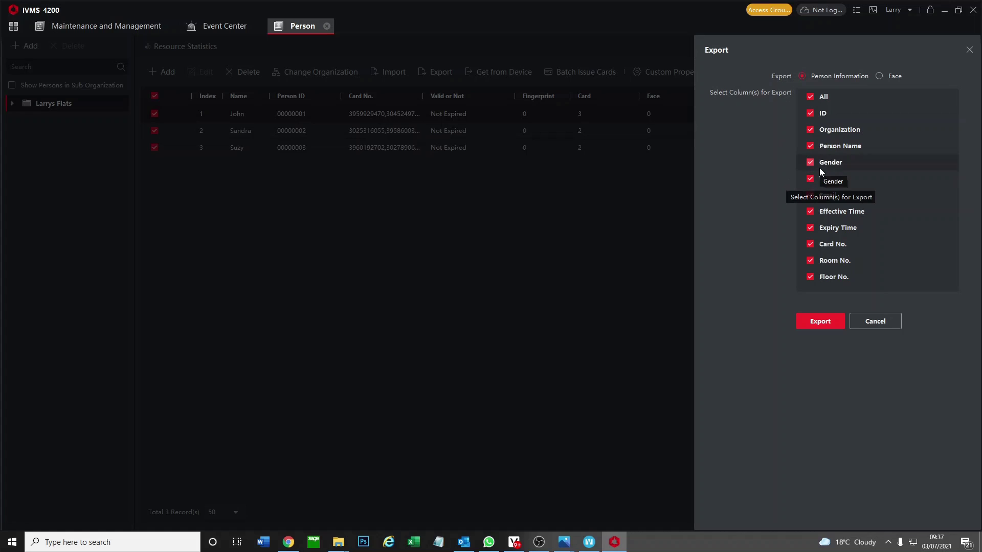
- Close the Export panel, keeping John, Sandra and Suzy selected in the Person list
left_click(858, 325)
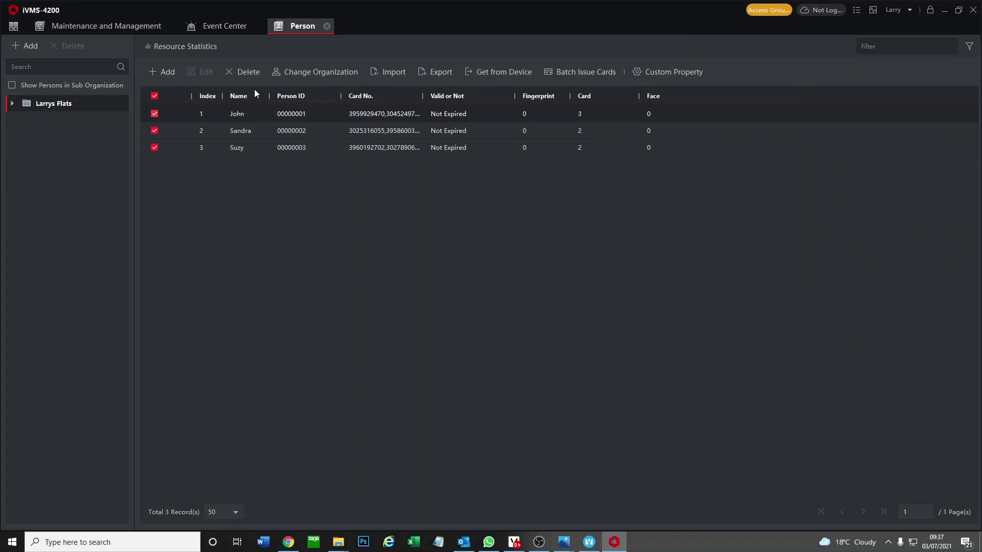